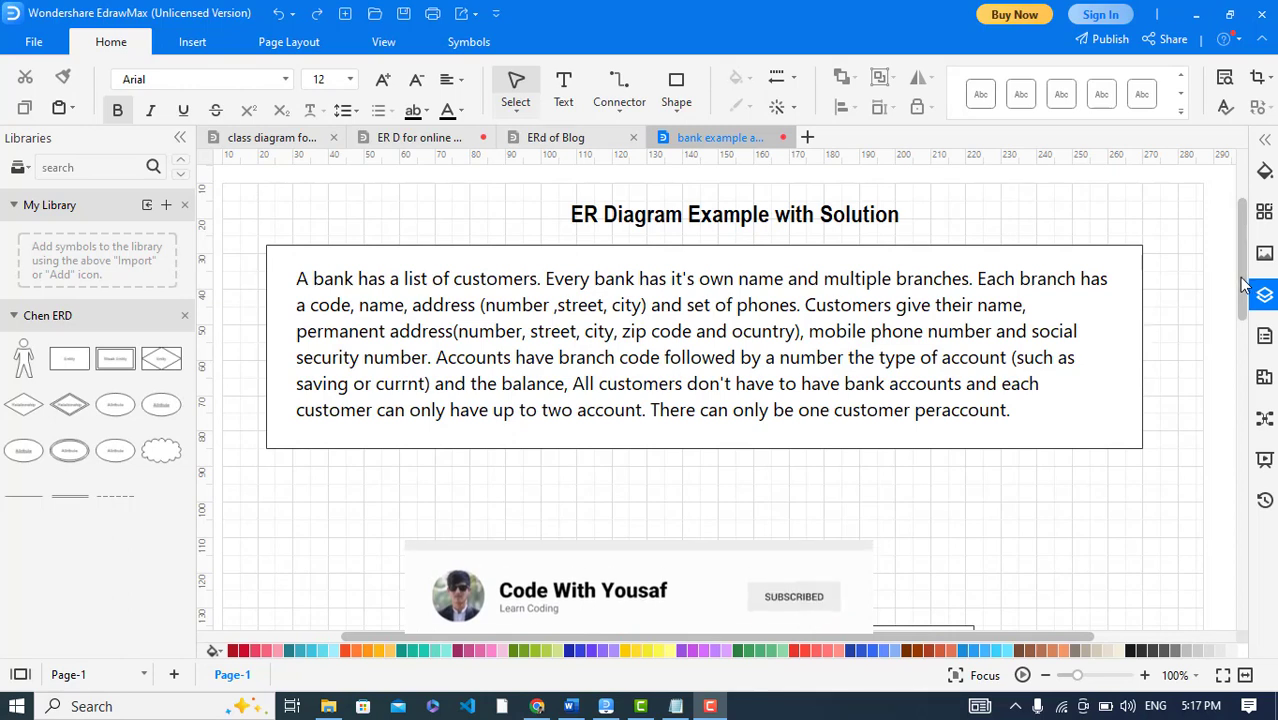
- Scroll down and back until the Bank, Branch, Account and Customer ERD fills the canvas
drag(1245, 285, 1250, 386)
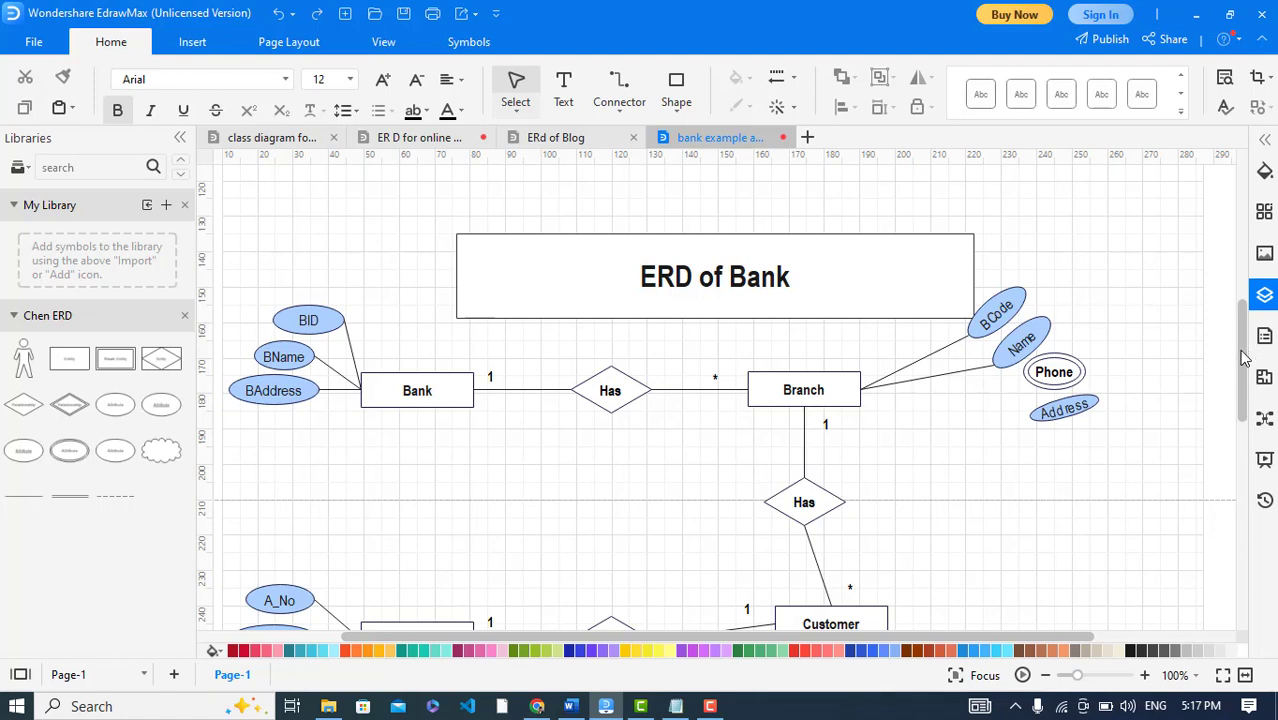
drag(1243, 357, 1245, 263)
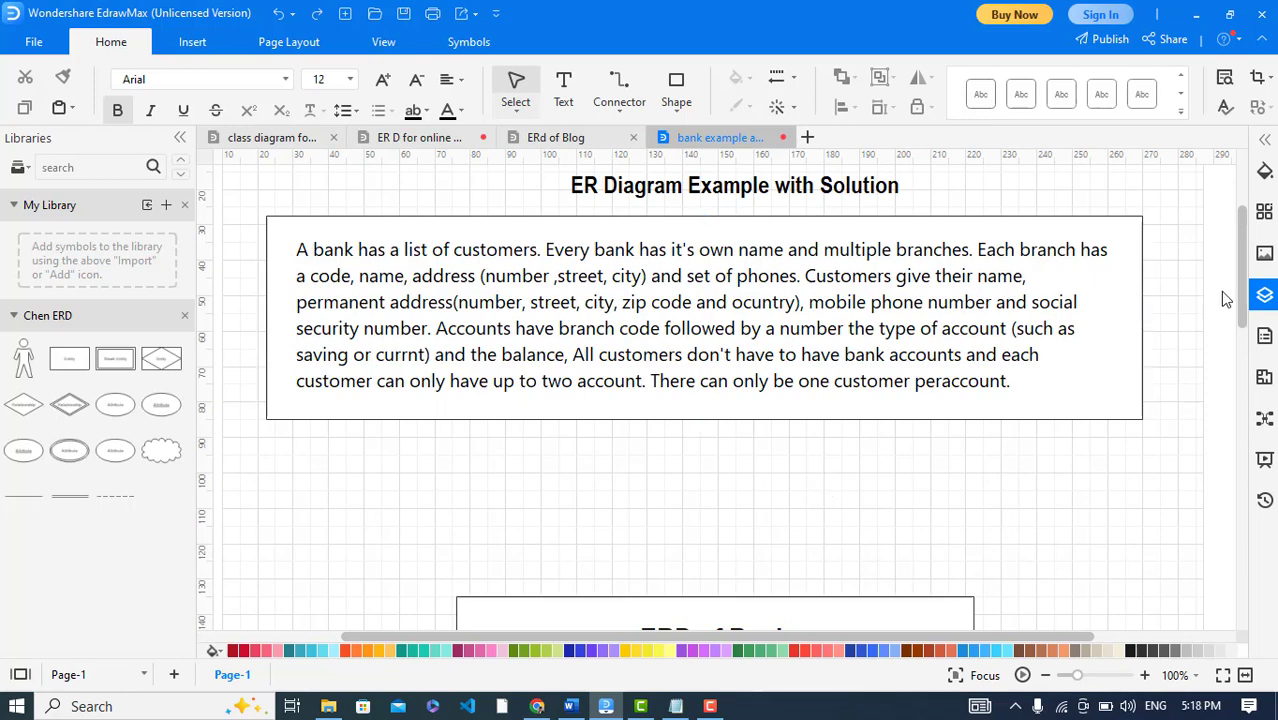
drag(1243, 291, 1232, 394)
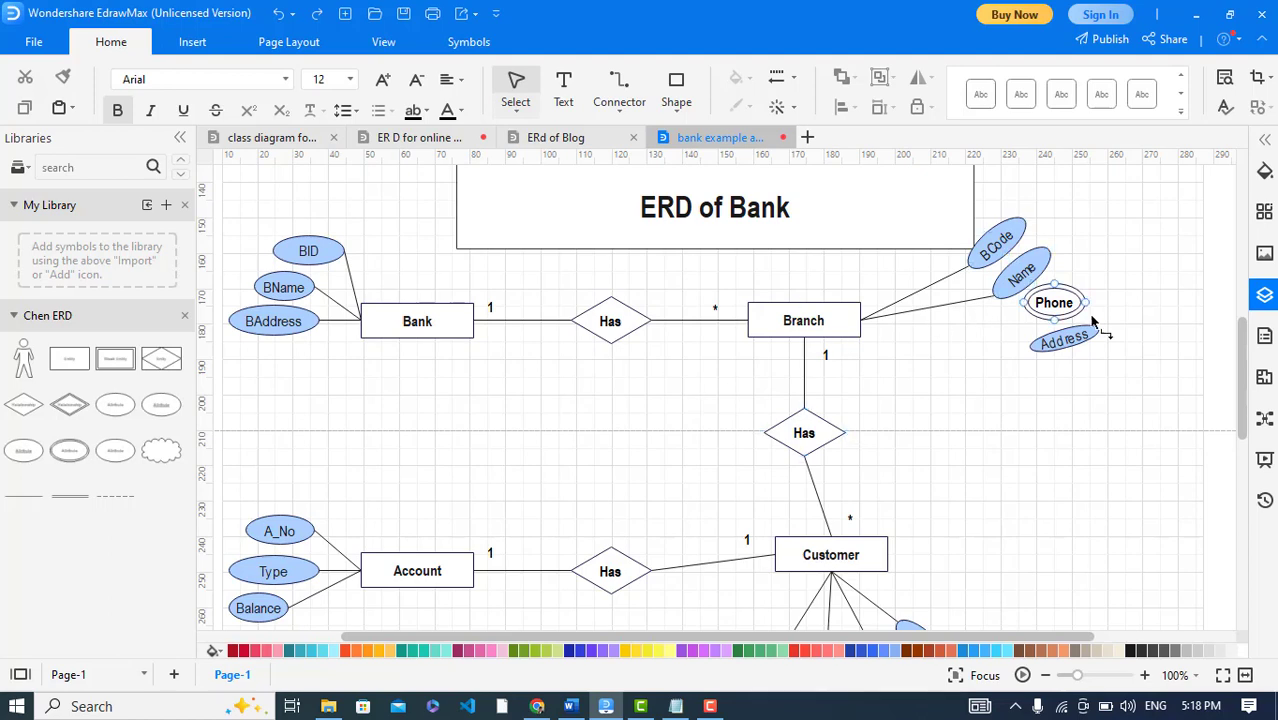
- Scroll further down to show Customer's SSN, Name and composite Address attributes
drag(1240, 395, 1248, 418)
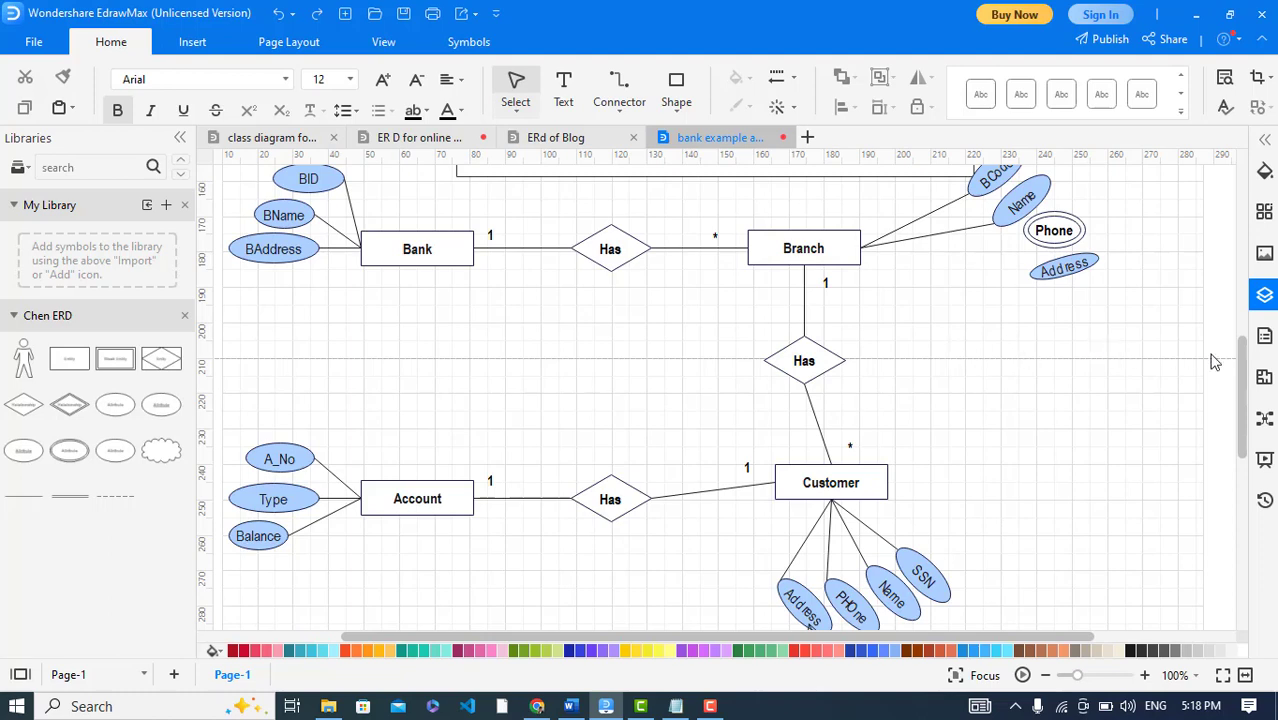
drag(1249, 376, 1243, 415)
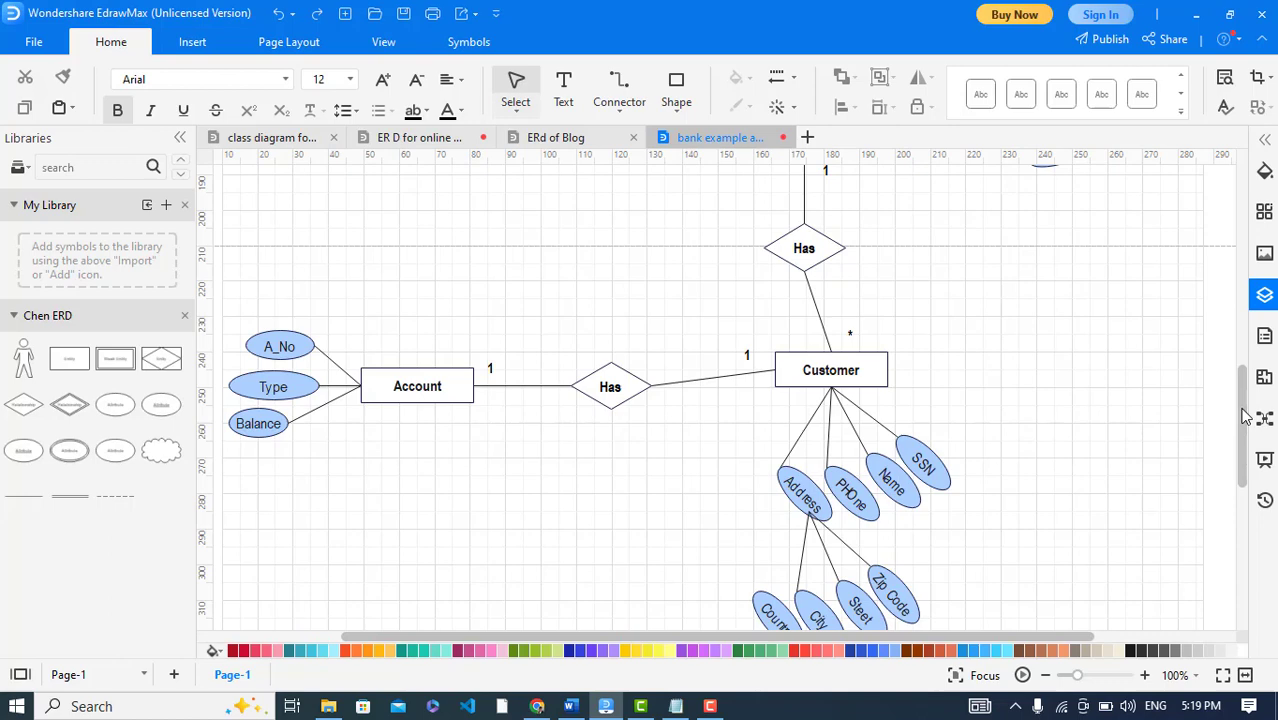
drag(1243, 415, 1243, 446)
click(805, 400)
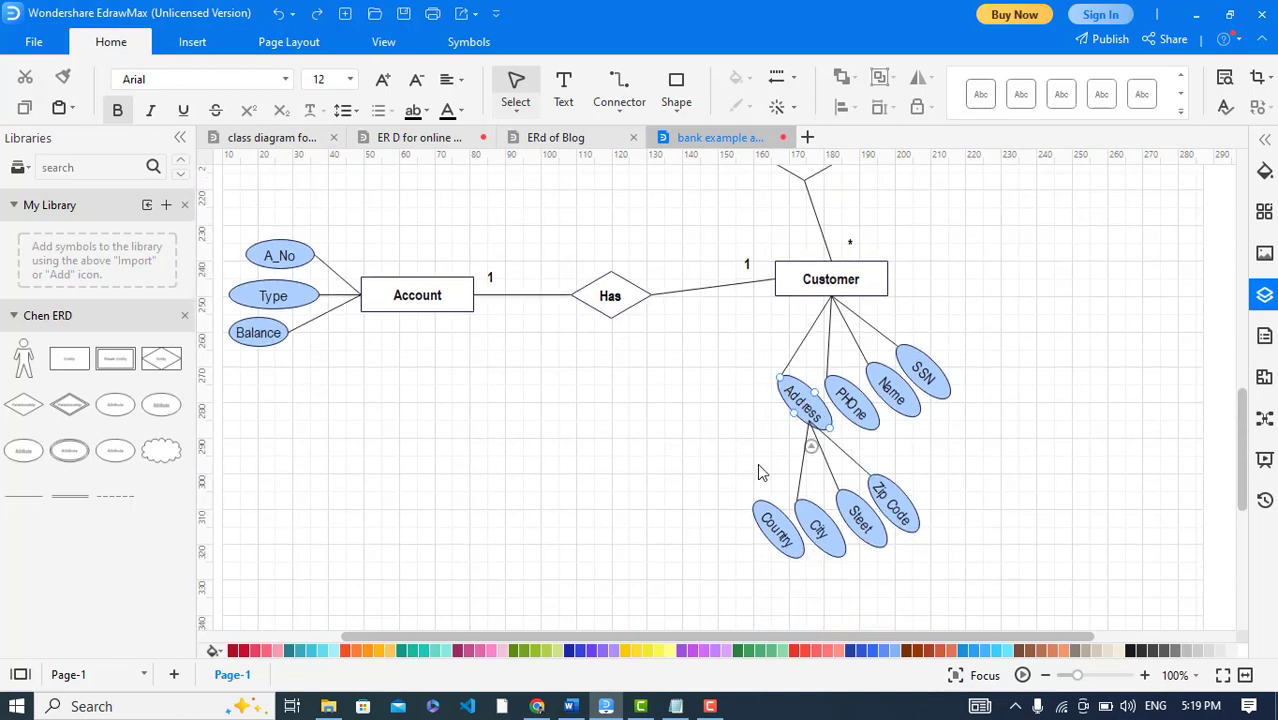
drag(1245, 435, 1245, 392)
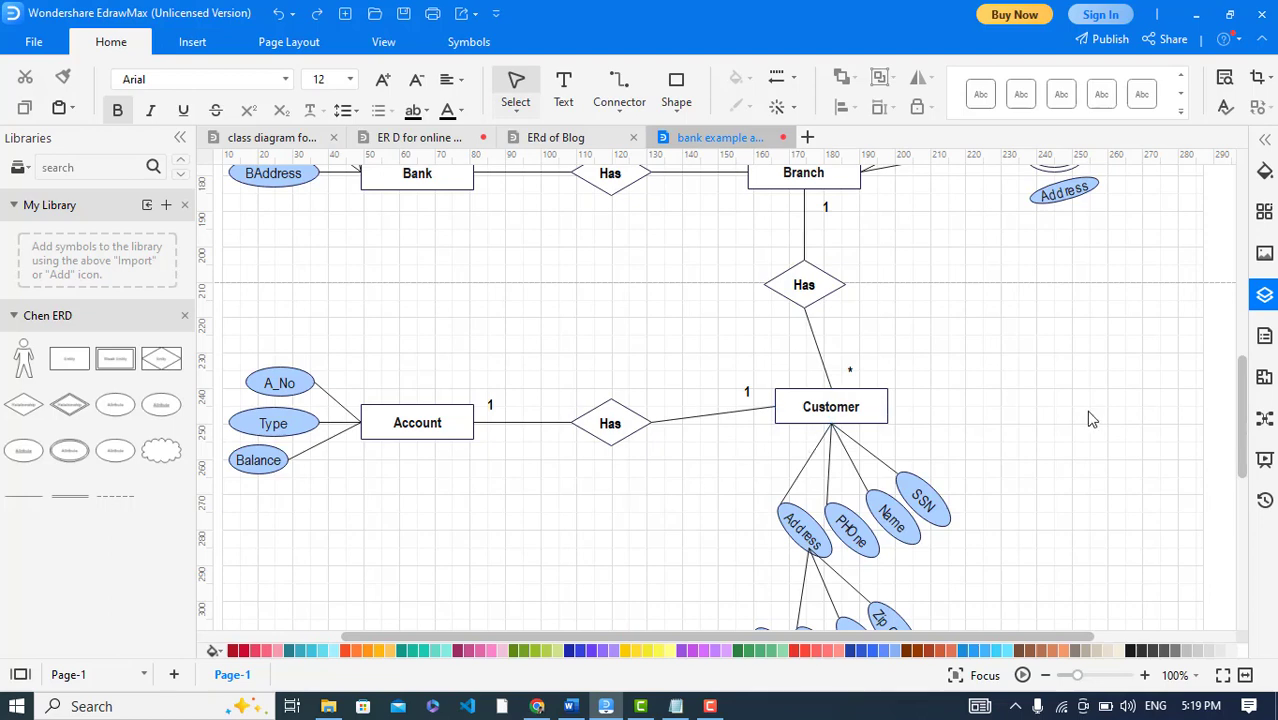
- Scroll back up to the bank problem statement and ERD of Bank title
drag(1236, 420, 1263, 255)
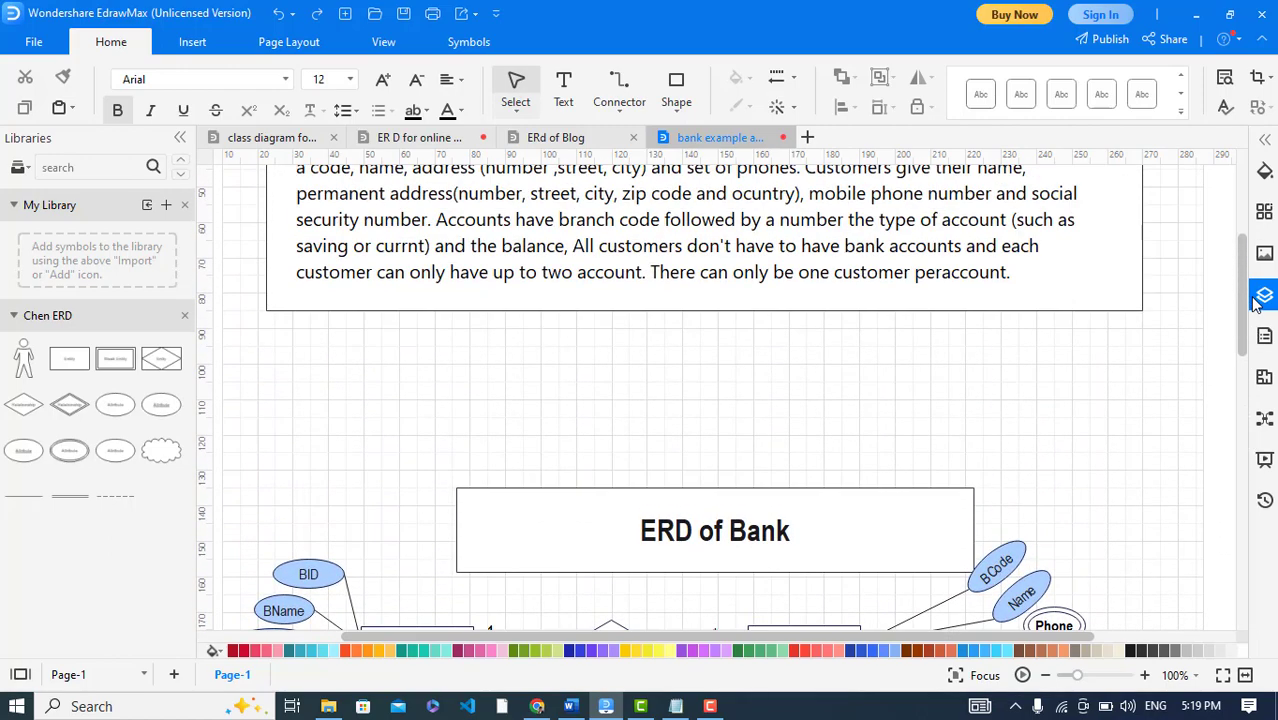